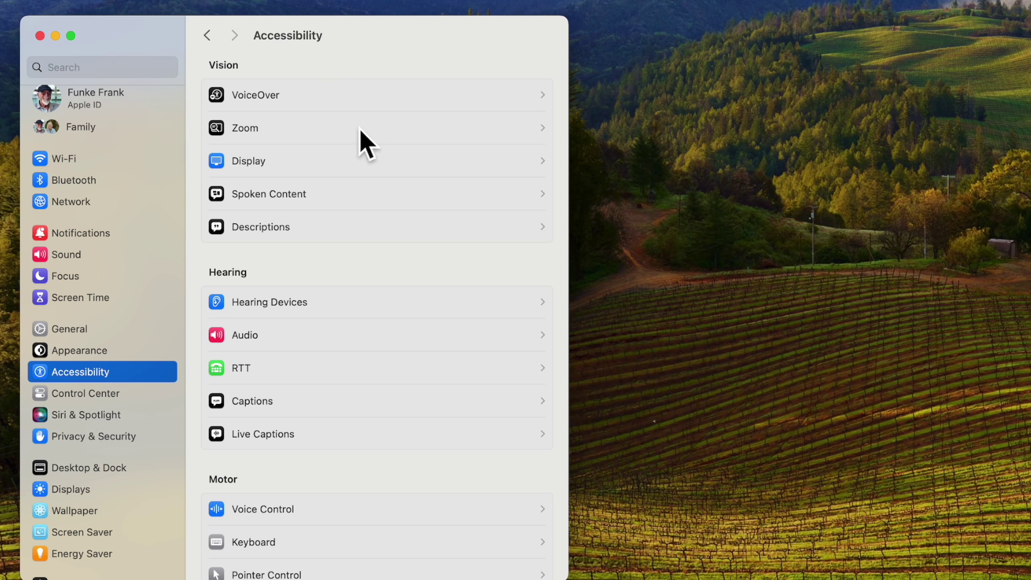
Scroll the Accessibility list down toward the Zoom row under Vision.
scroll(285, 136, "down", 1)
left_click(284, 129)
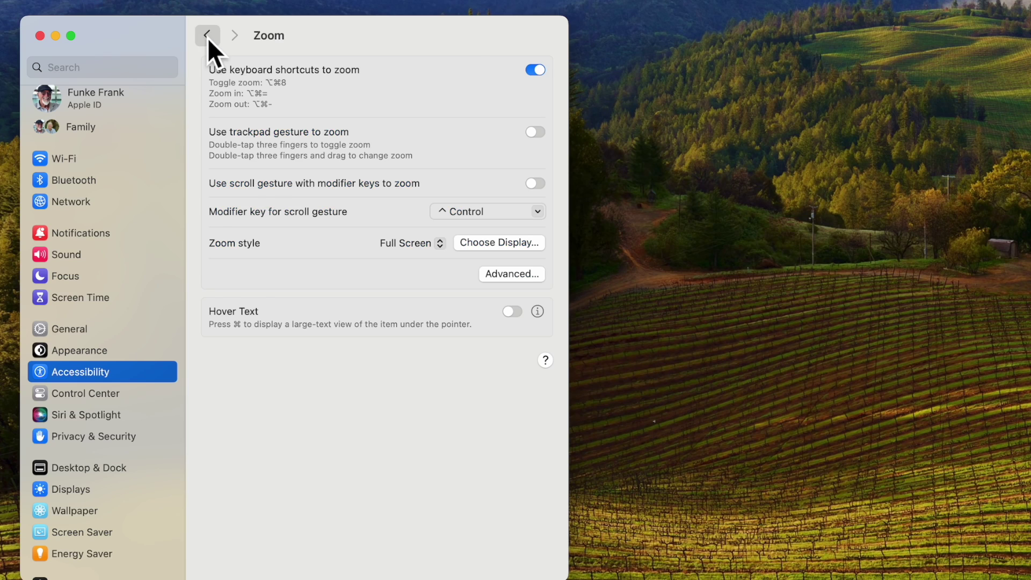
In Accessibility's Display settings, set Pointer size midway between Normal and Large.
left_click(208, 37)
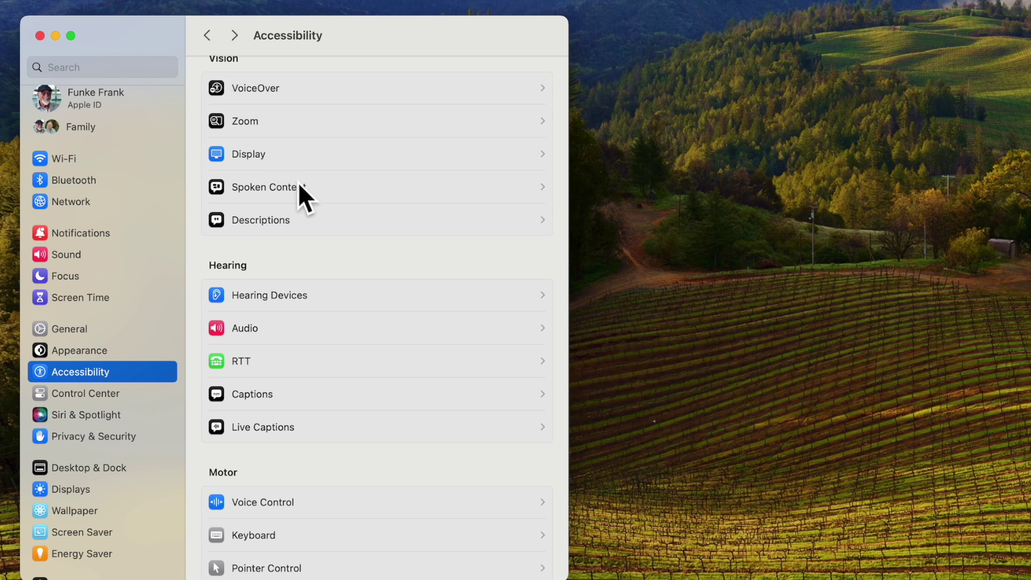
left_click(325, 163)
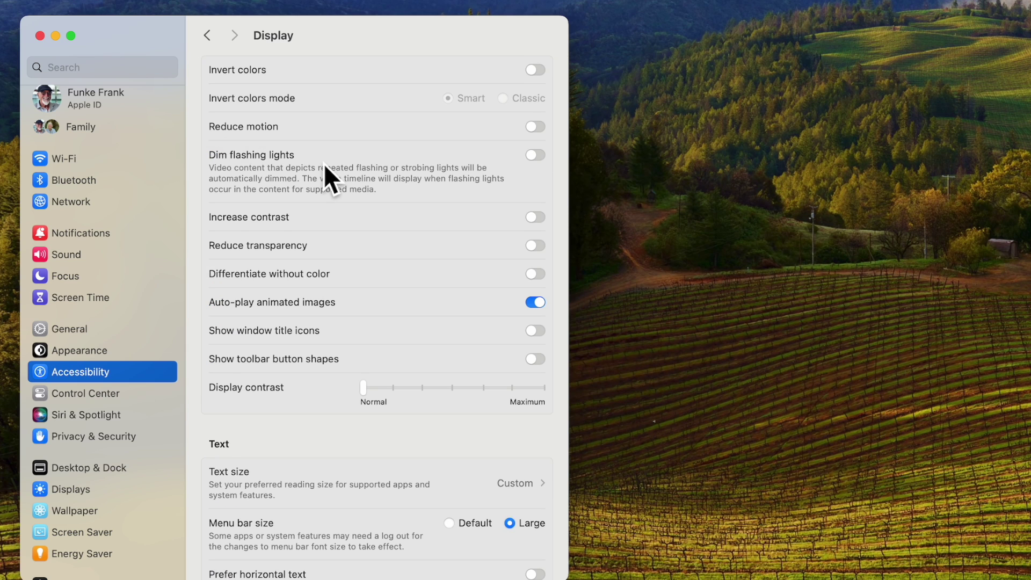
scroll(324, 163, "up", 2)
scroll(306, 435, "down", 6)
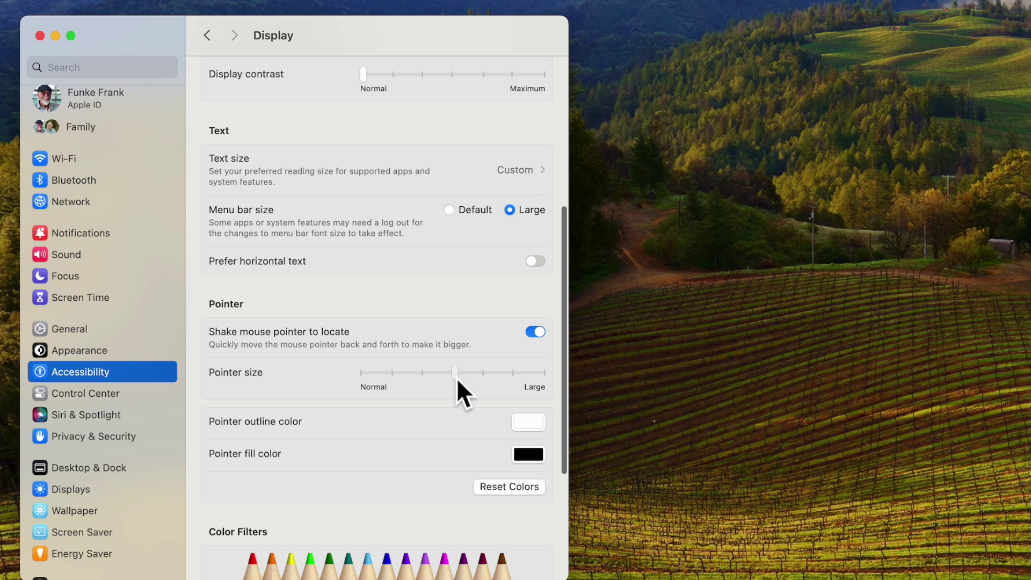
left_click_drag(456, 376, 369, 376)
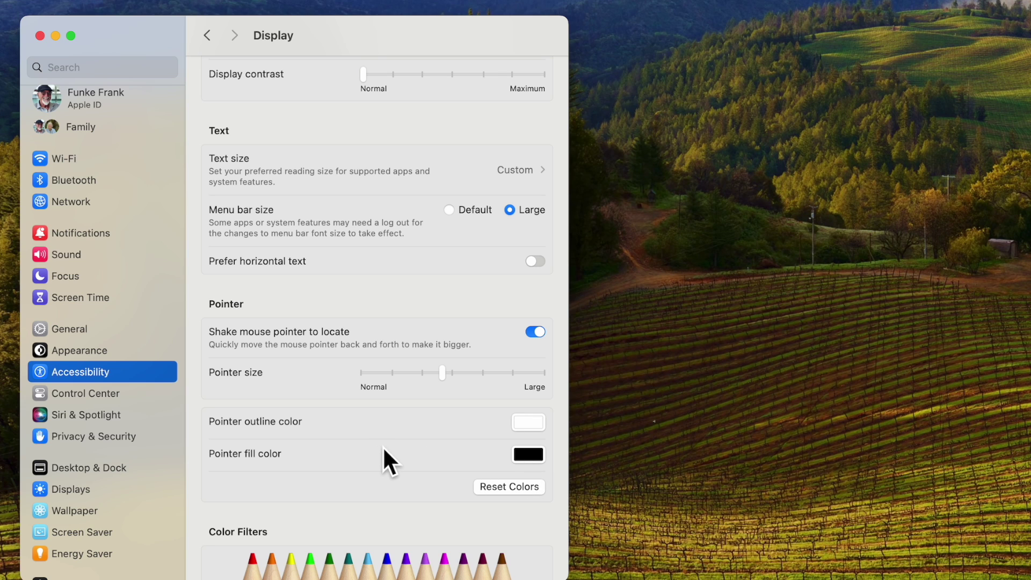
Leave the Display pane for the Accessibility overview and go into Spoken Content.
scroll(384, 449, "up", 1)
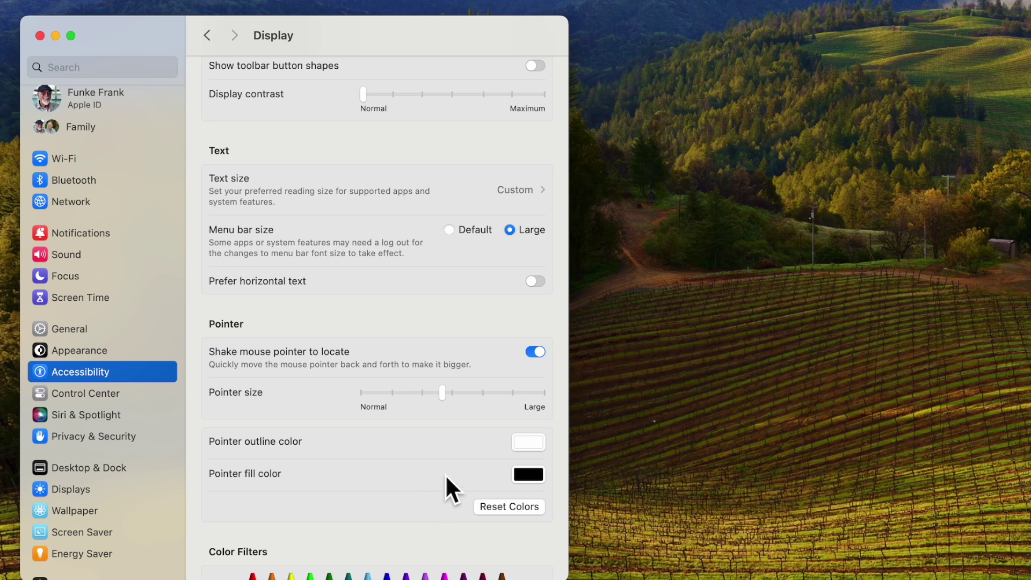
scroll(361, 416, "up", 2)
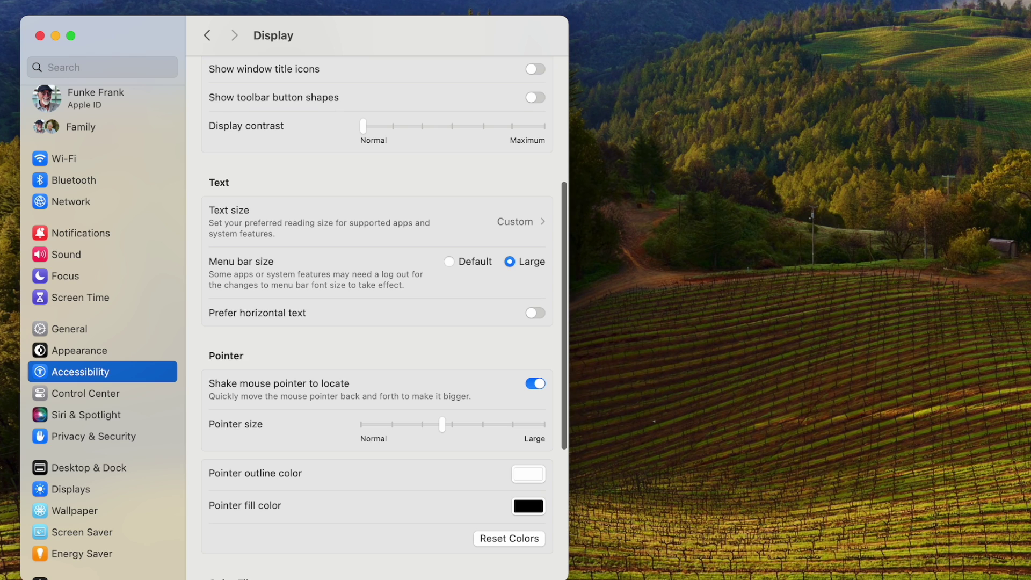
left_click(207, 38)
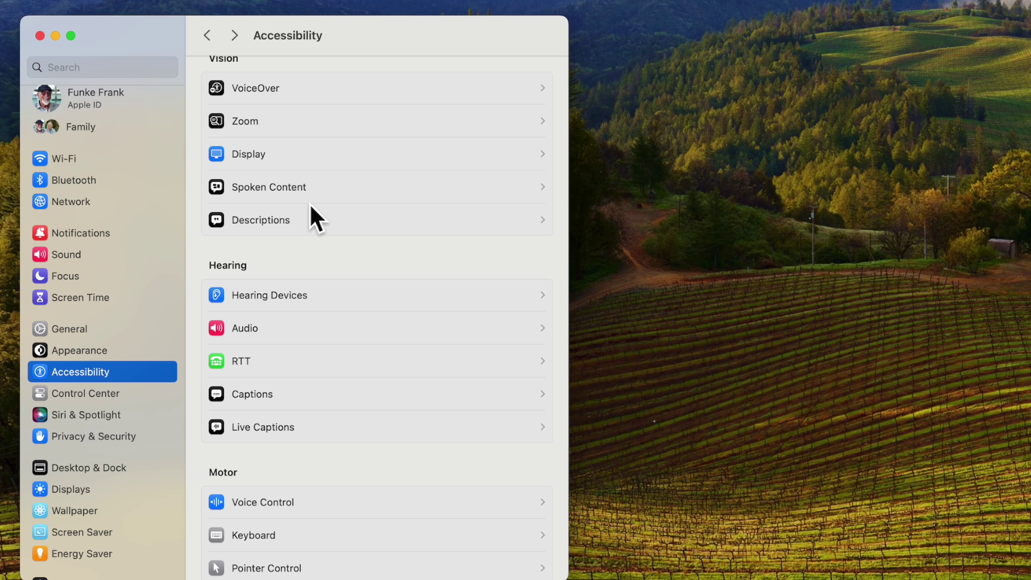
left_click(283, 191)
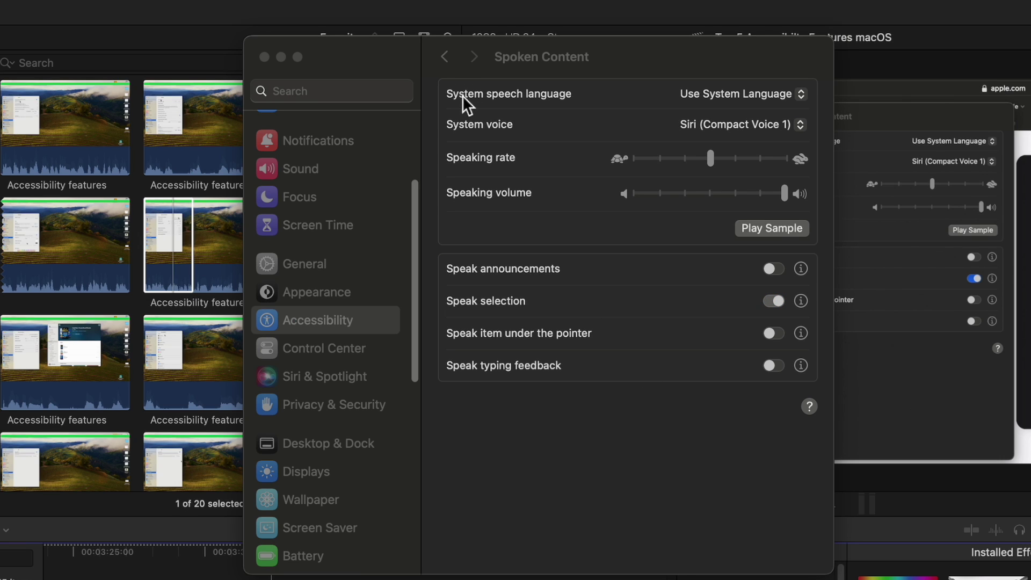
Audition the Kathy system voice, playing samples at the normal and a faster speaking rate.
left_click(735, 95)
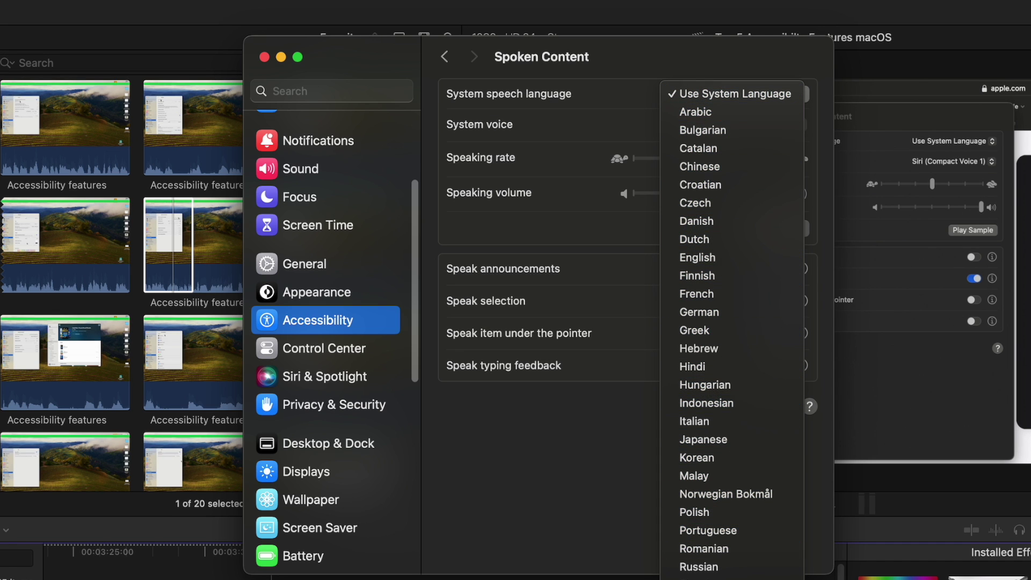
left_click(584, 141)
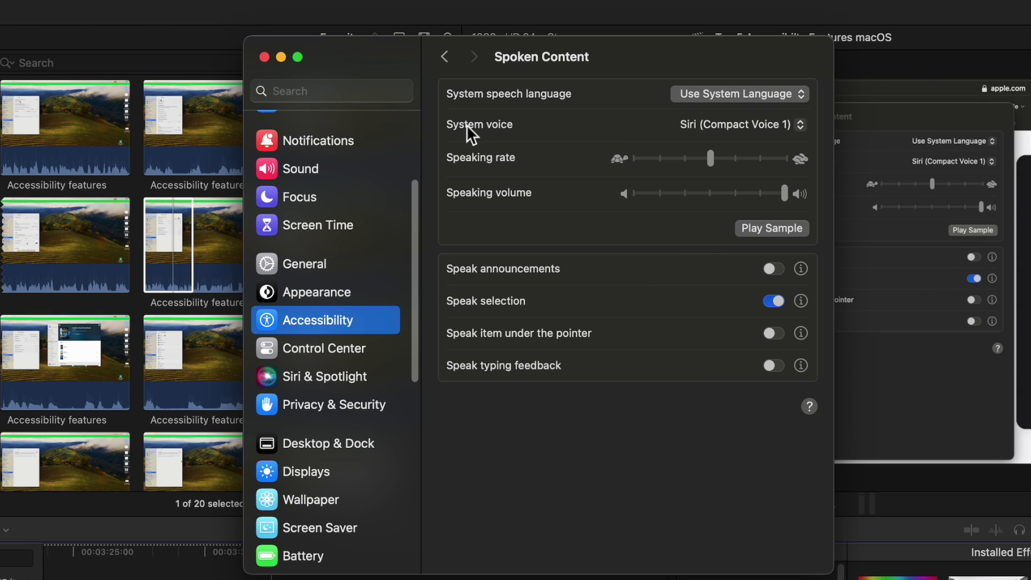
left_click(730, 126)
mouse_move(730, 125)
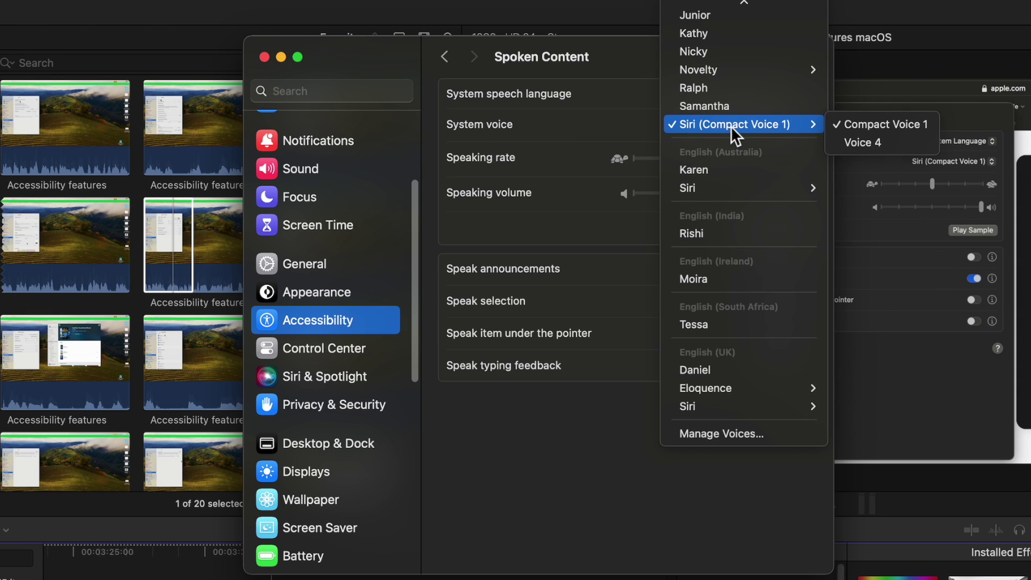
scroll(731, 140, "up", 3)
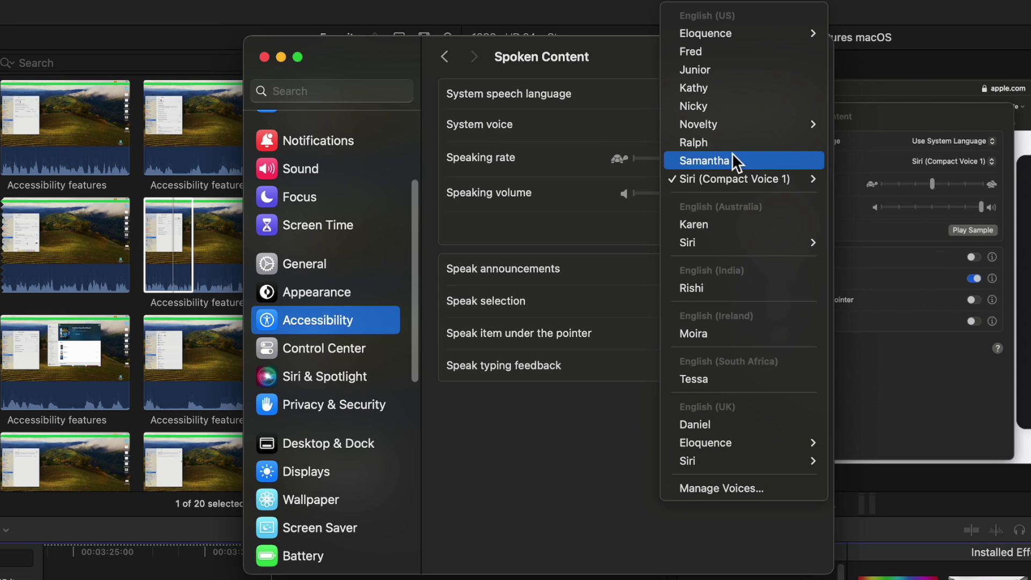
left_click(703, 93)
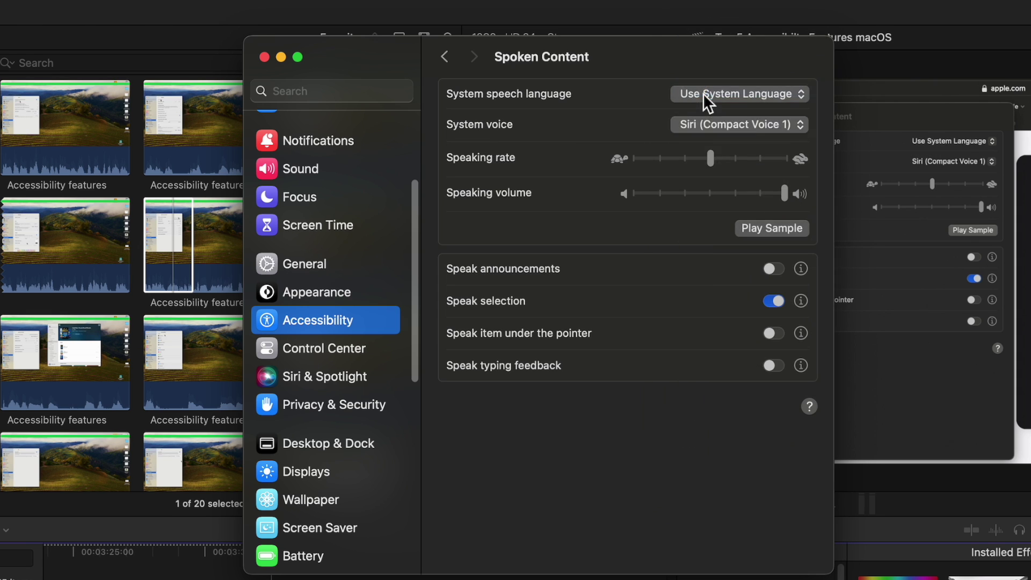
left_click(769, 228)
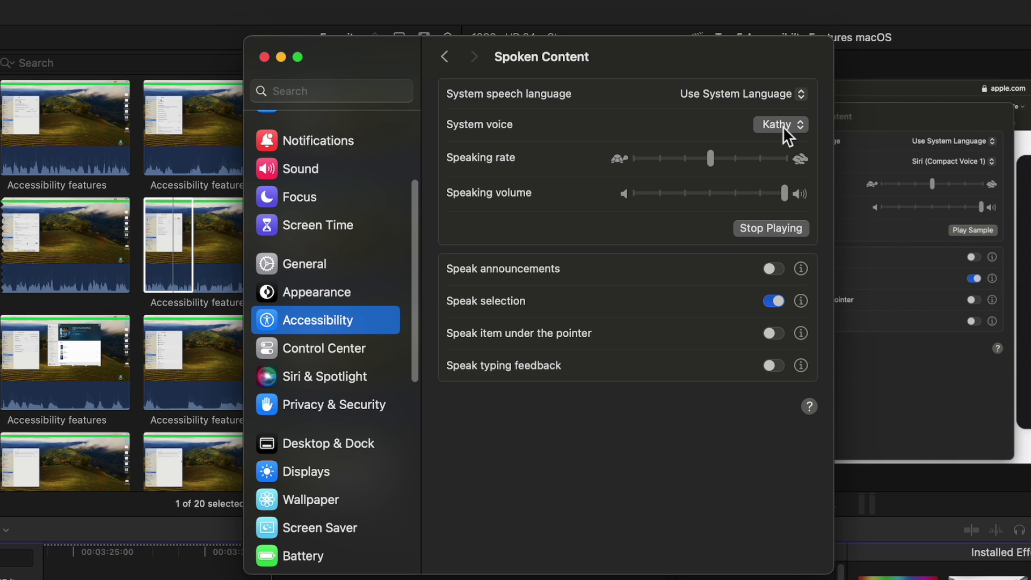
left_click_drag(710, 158, 761, 159)
left_click(776, 230)
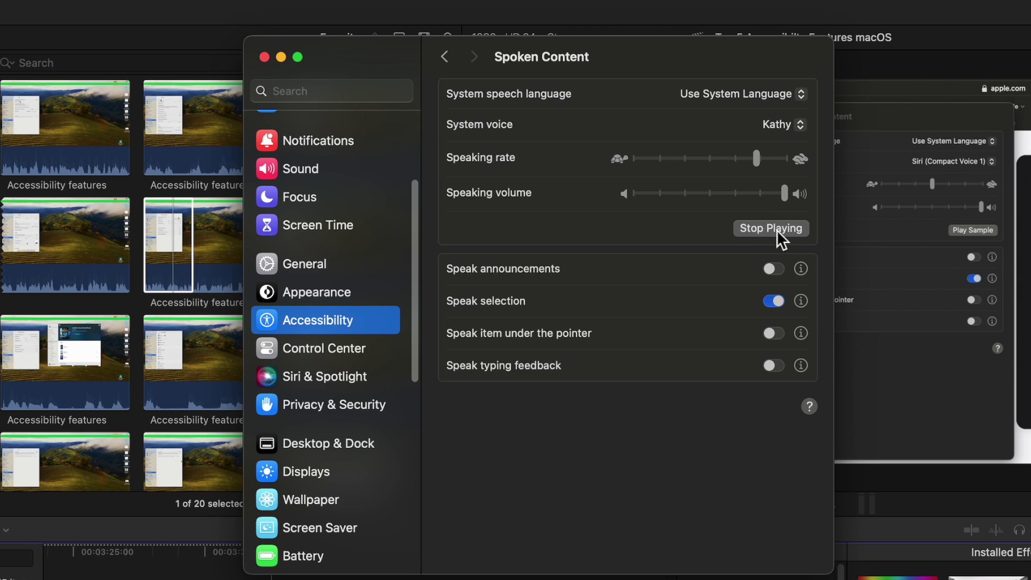
Switch the system voice back to Siri (Compact Voice 1) at a medium speaking rate.
left_click(791, 124)
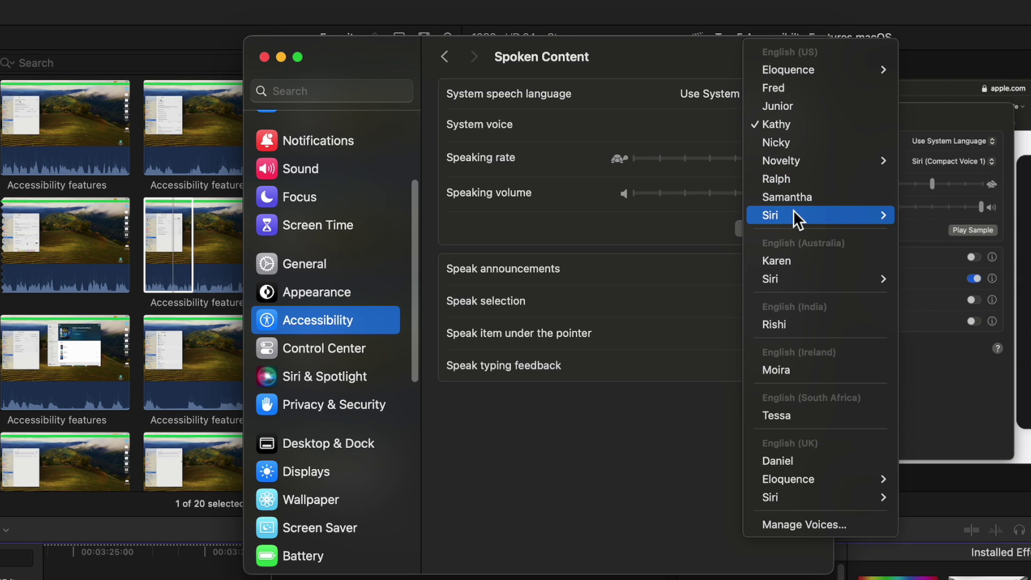
mouse_move(794, 211)
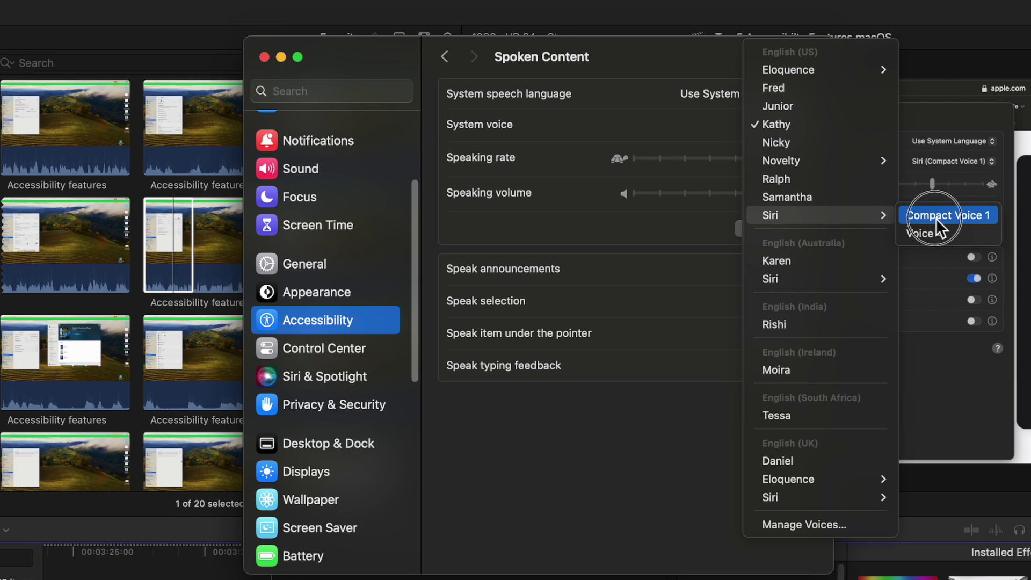
left_click(935, 217)
left_click(774, 229)
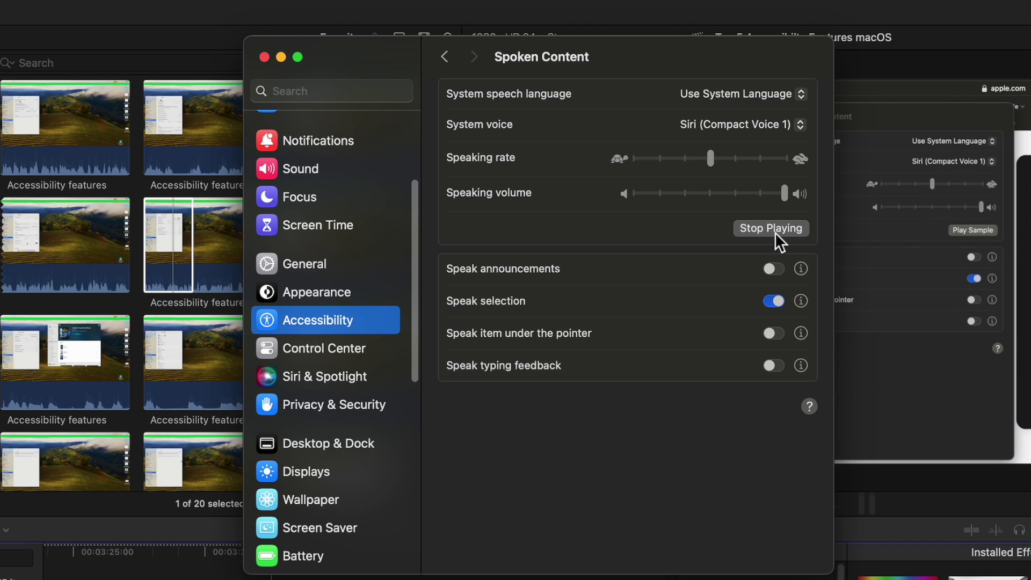
left_click_drag(715, 158, 691, 160)
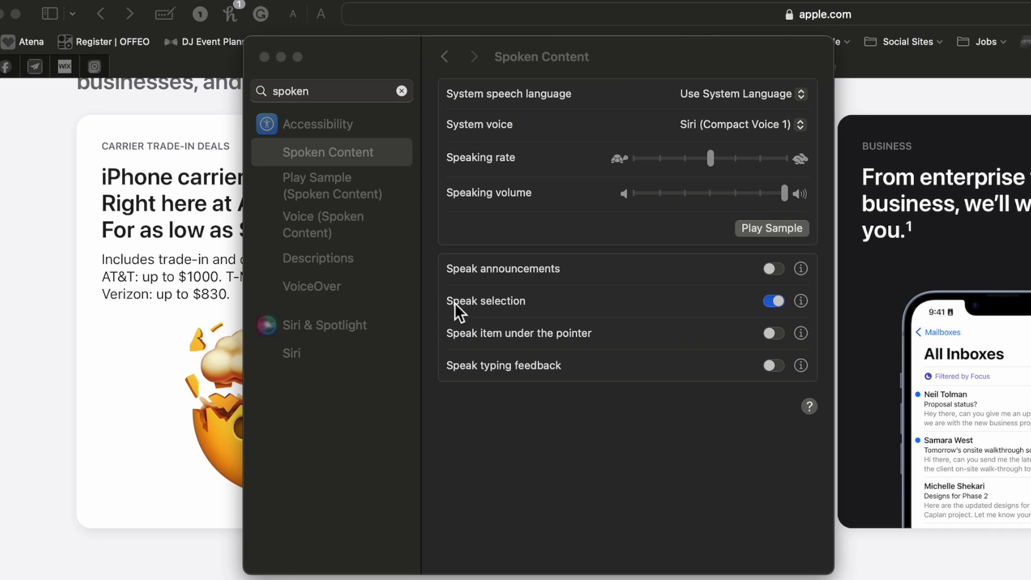
Set the Speak selection word highlight colour to Blue and confirm.
left_click(800, 302)
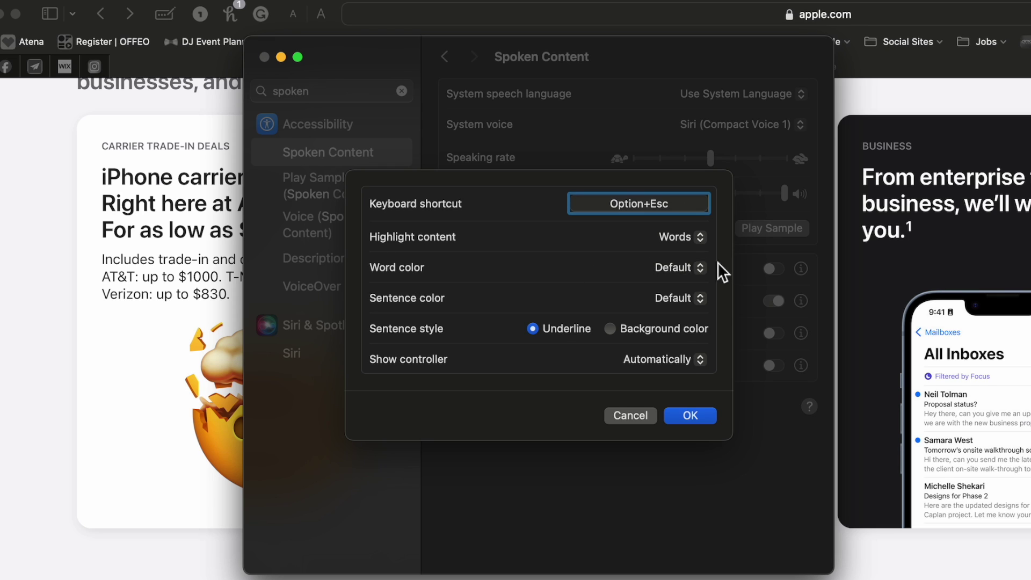
left_click(699, 267)
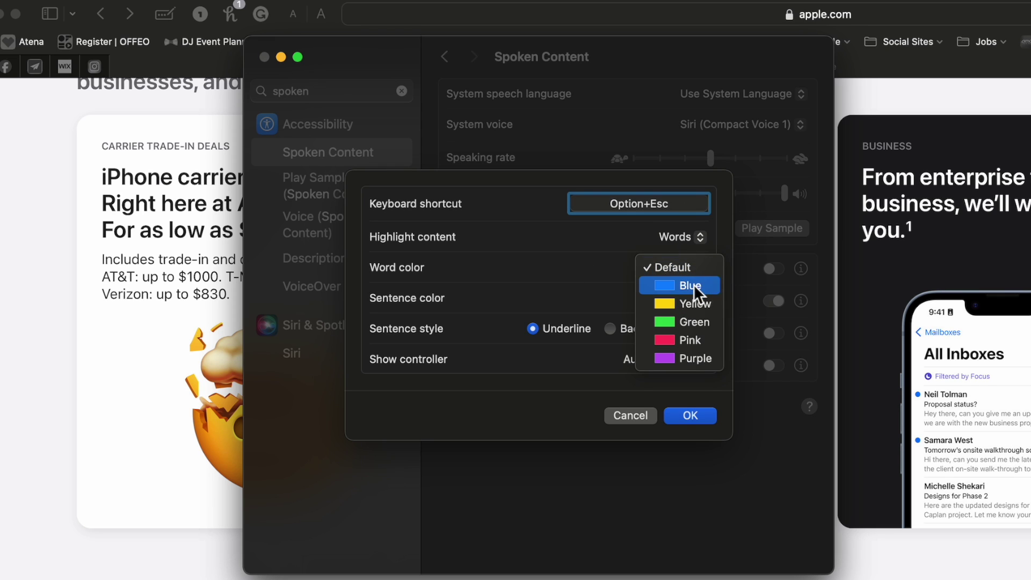
left_click(694, 285)
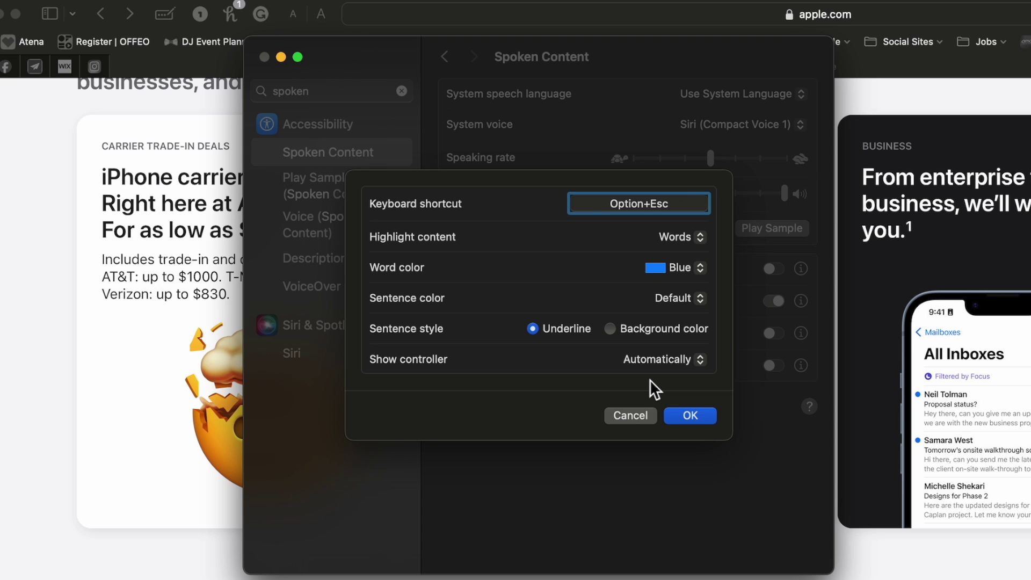
left_click(694, 419)
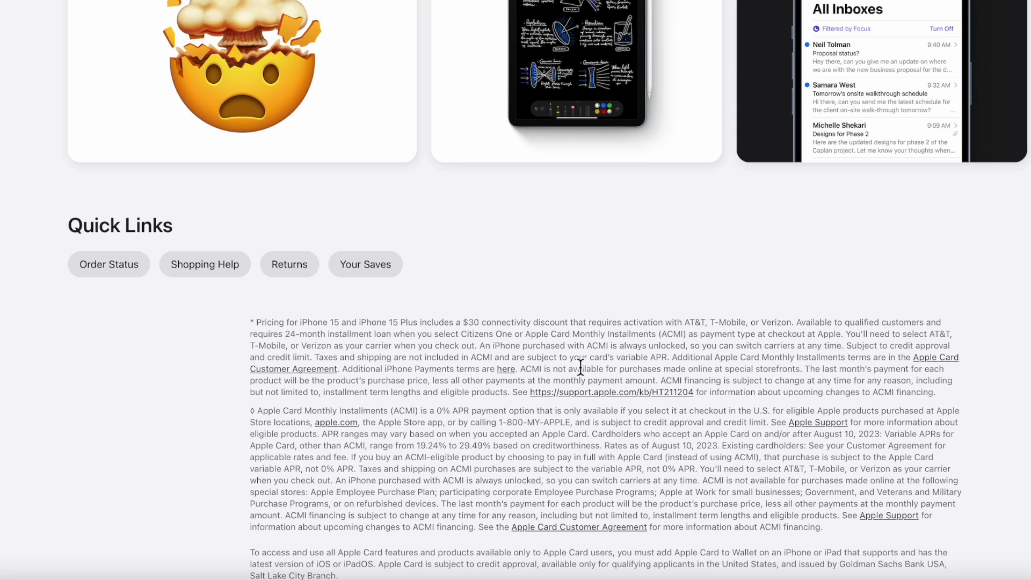
Select the iPhone 15 pricing footnote and have it read aloud with Option-Escape.
left_click(792, 320)
left_click_drag(935, 394, 256, 323)
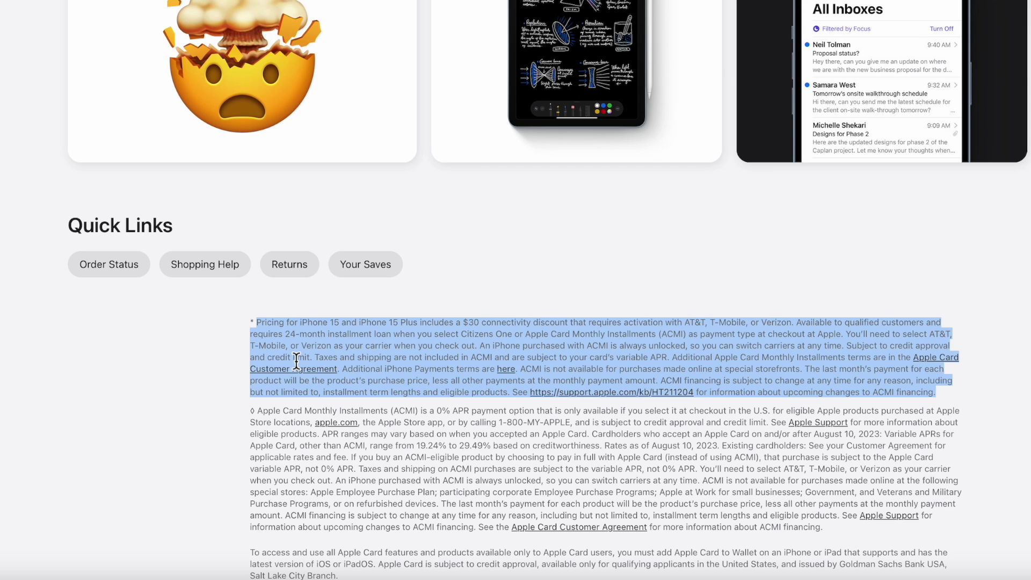
key("alt+Escape")
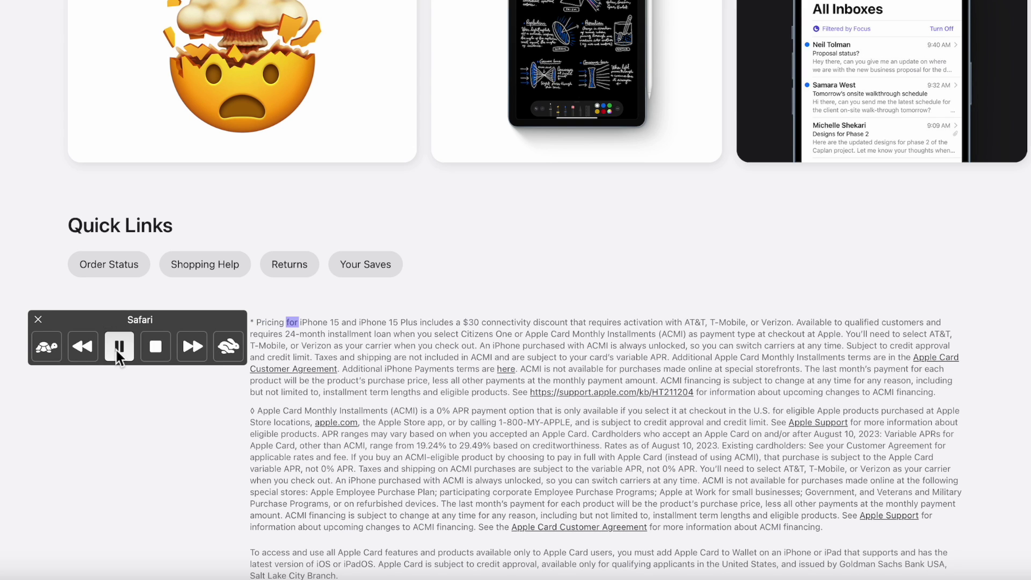
left_click(121, 349)
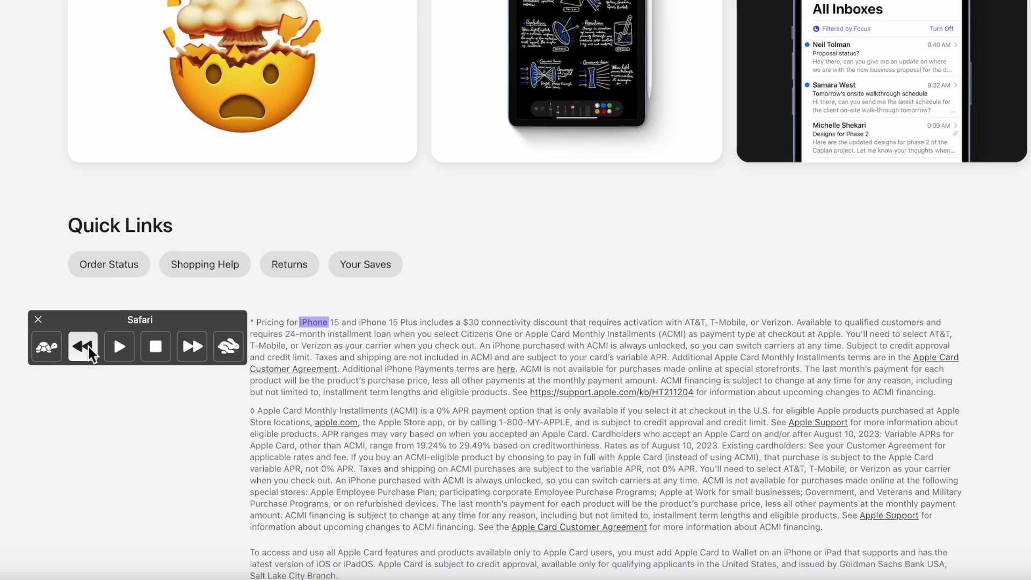
left_click(46, 347)
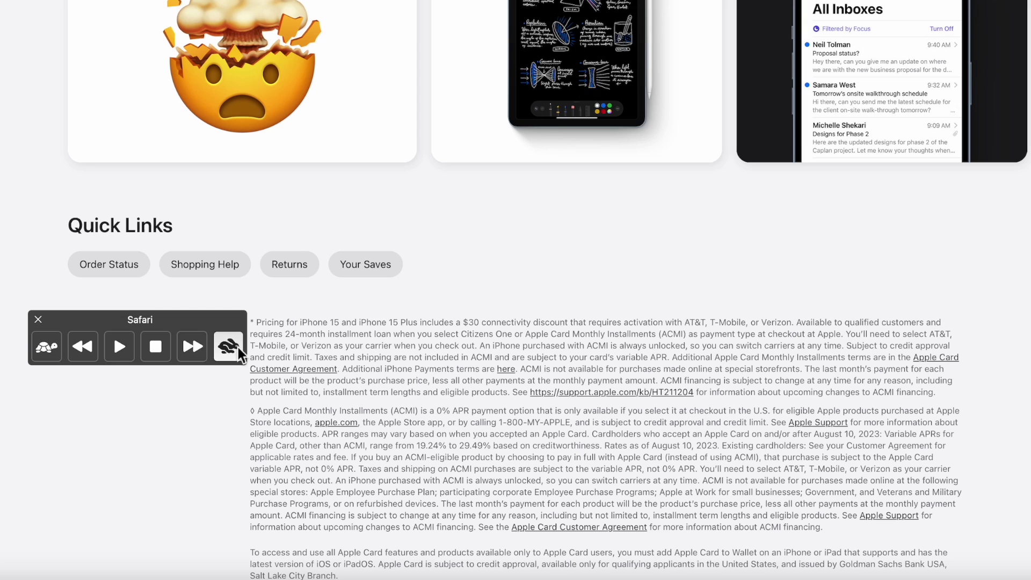
left_click(122, 352)
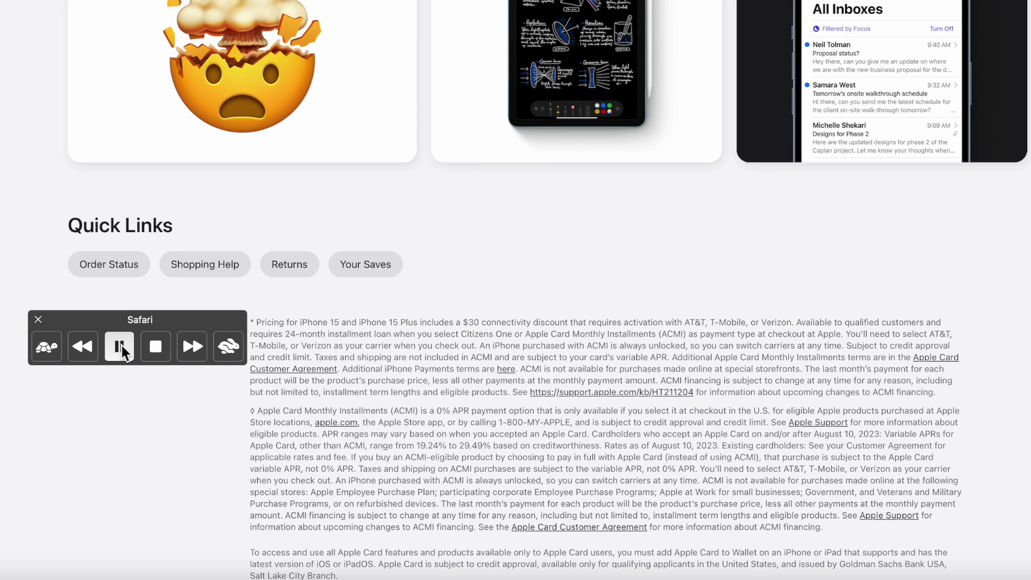
Raise the reading rate to 1.25x, then pause and resume the reading before pausing again.
left_click(238, 343)
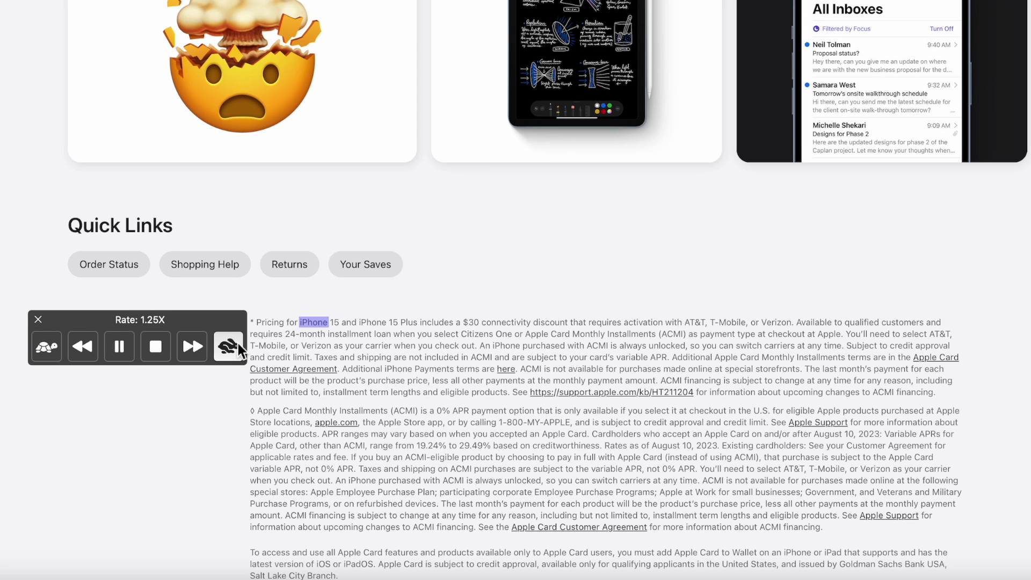
left_click(127, 355)
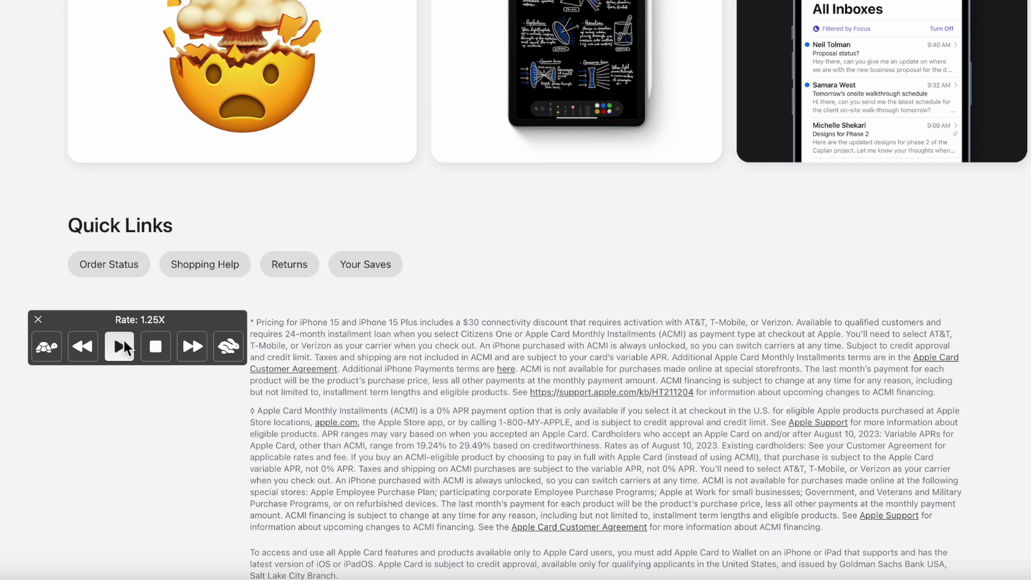
left_click(120, 346)
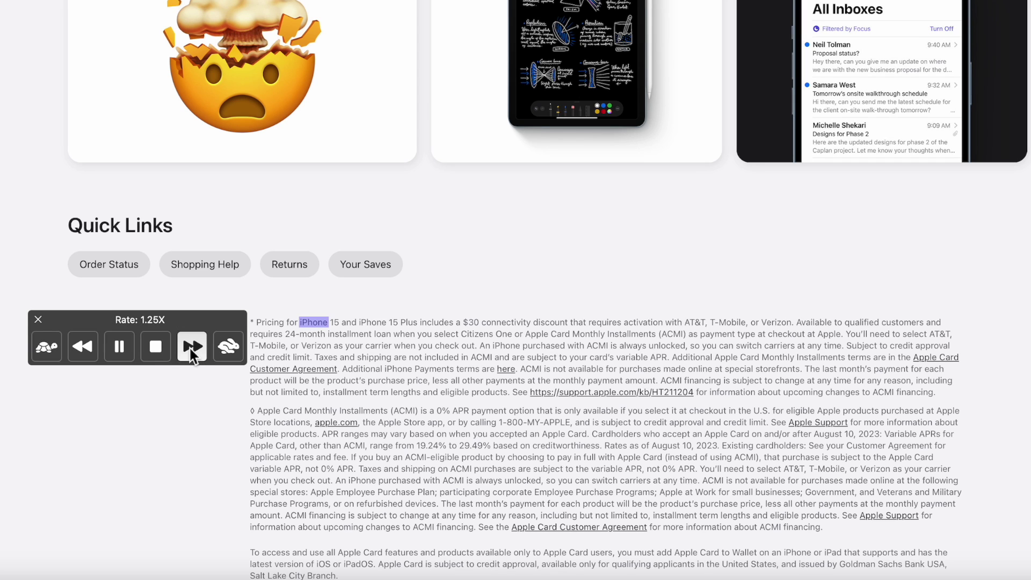
left_click(124, 352)
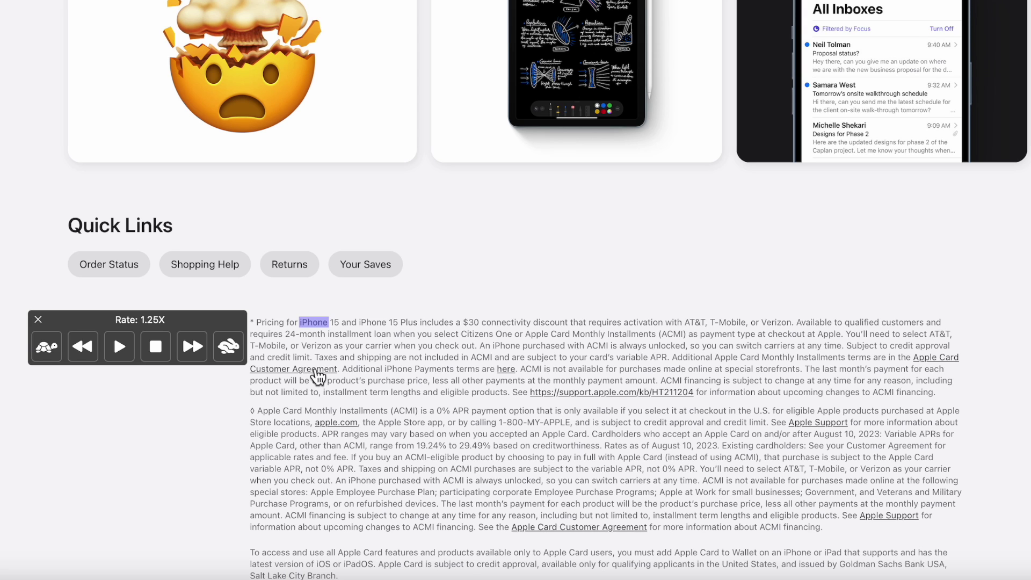
mouse_move(912, 577)
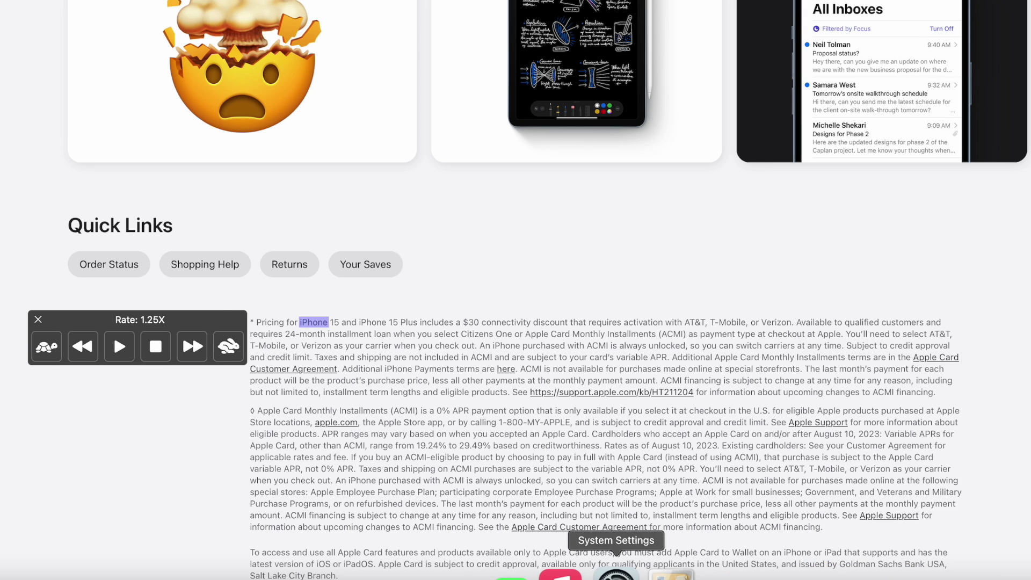
Select a passage of the pricing footnote and bring up its context menu's Speech options.
left_click(603, 571)
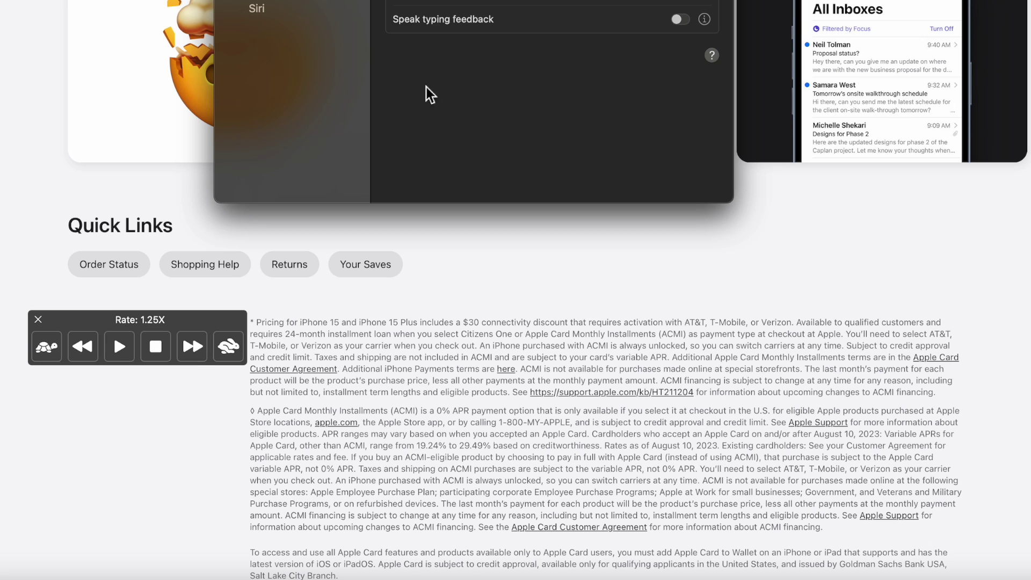
left_click(441, 353)
left_click_drag(407, 335, 467, 369)
right_click(468, 367)
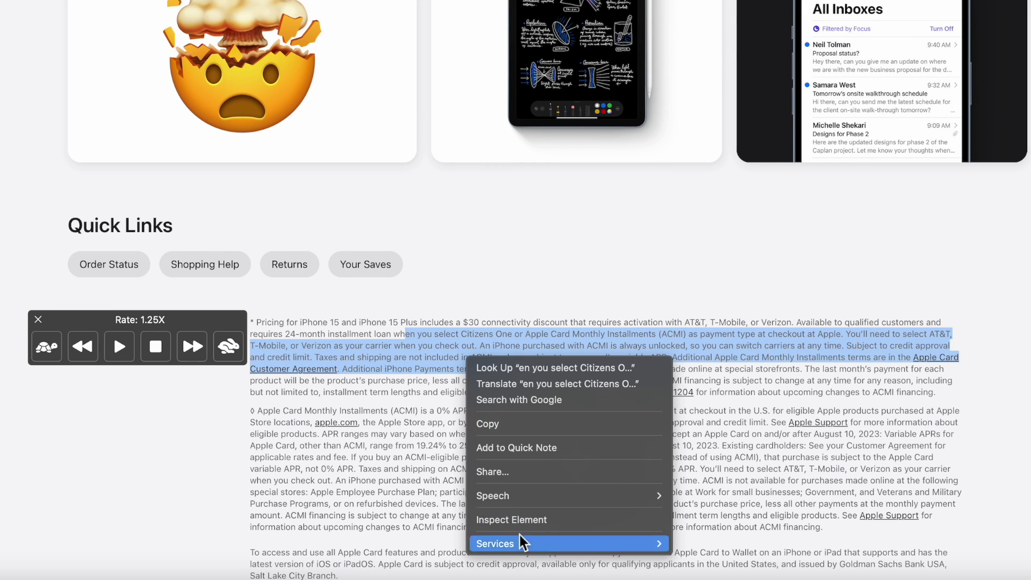
mouse_move(523, 496)
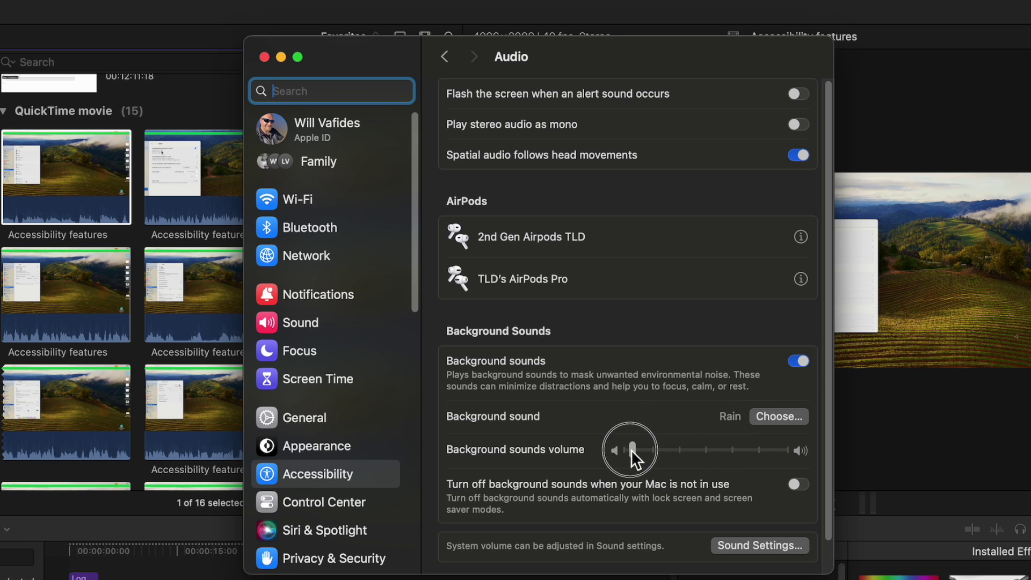
Adjust the background sounds volume, raising it and then lowering it near minimum.
left_click_drag(681, 450, 693, 450)
left_click(772, 416)
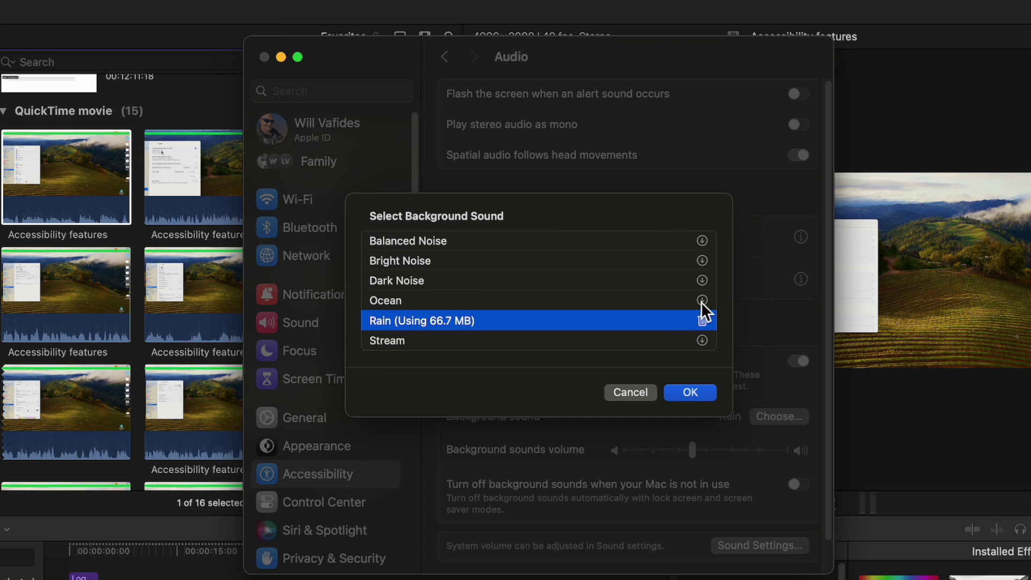
left_click(631, 393)
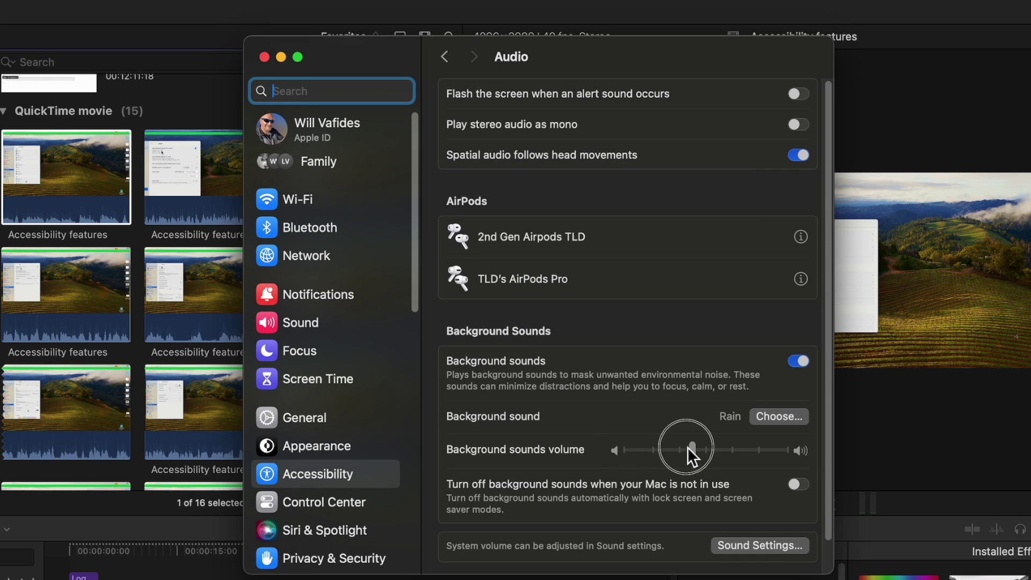
left_click_drag(691, 449, 626, 450)
Download Ocean, make it the background sound, and set the volume to minimum.
left_click(787, 417)
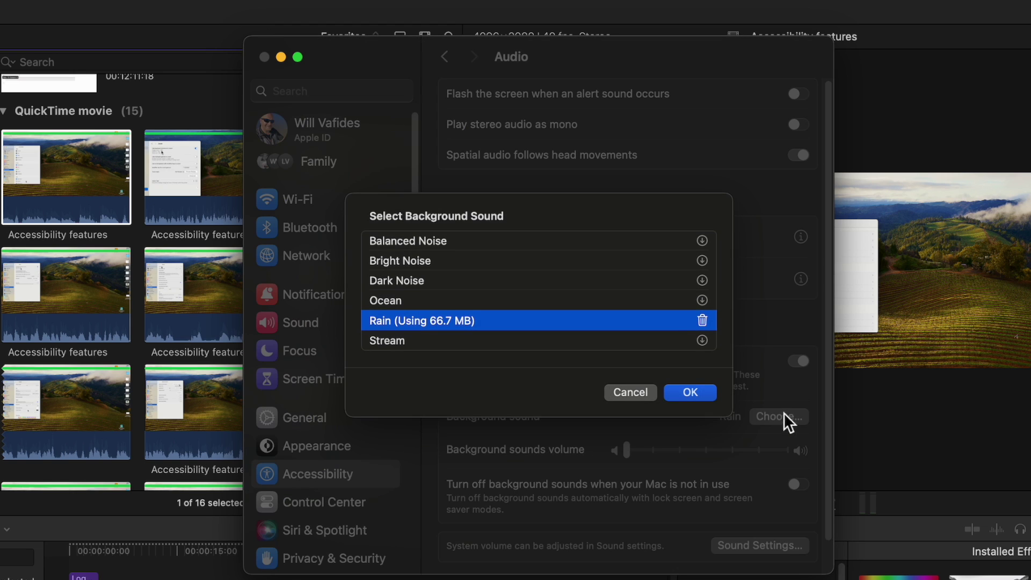
left_click(701, 303)
left_click(693, 392)
left_click(765, 418)
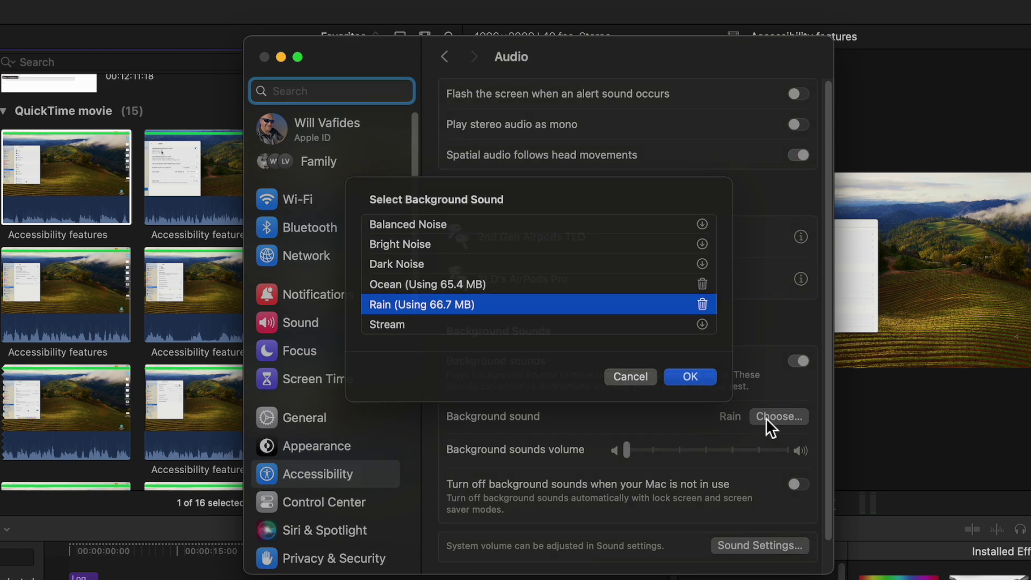
left_click(443, 305)
left_click(681, 392)
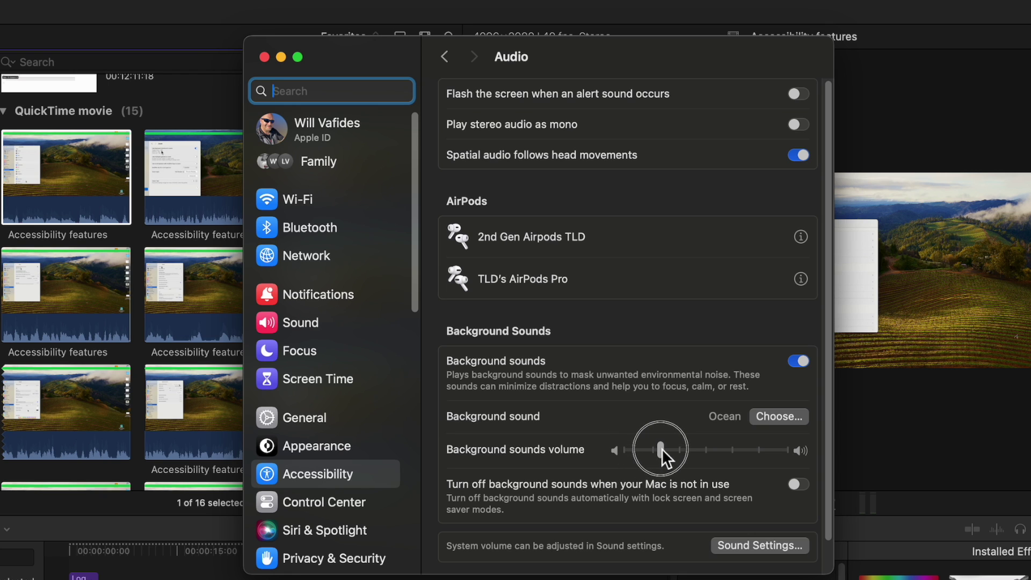
left_click_drag(661, 449, 626, 450)
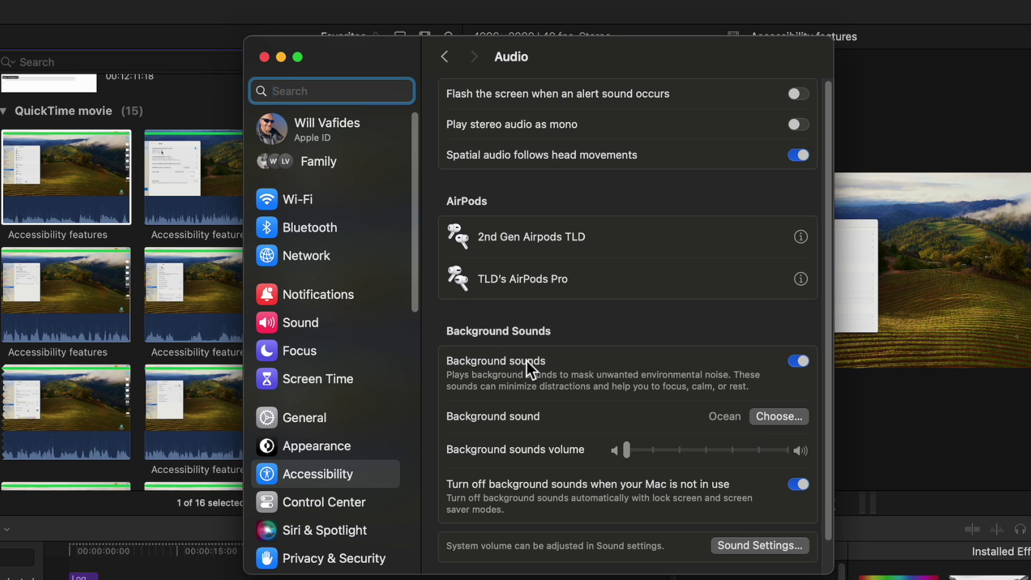
Scroll the Audio pane to the 'Turn off background sounds when your Mac is not in use' option.
scroll(527, 360, "down", 2)
scroll(526, 360, "up", 2)
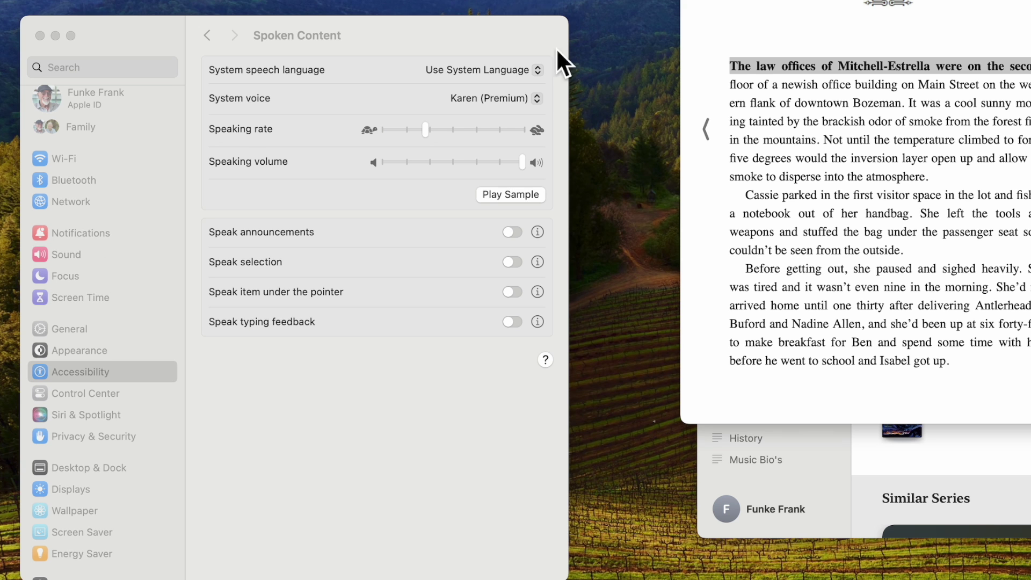
Close the book reader and hide Books so System Settings is in front.
key("super+w")
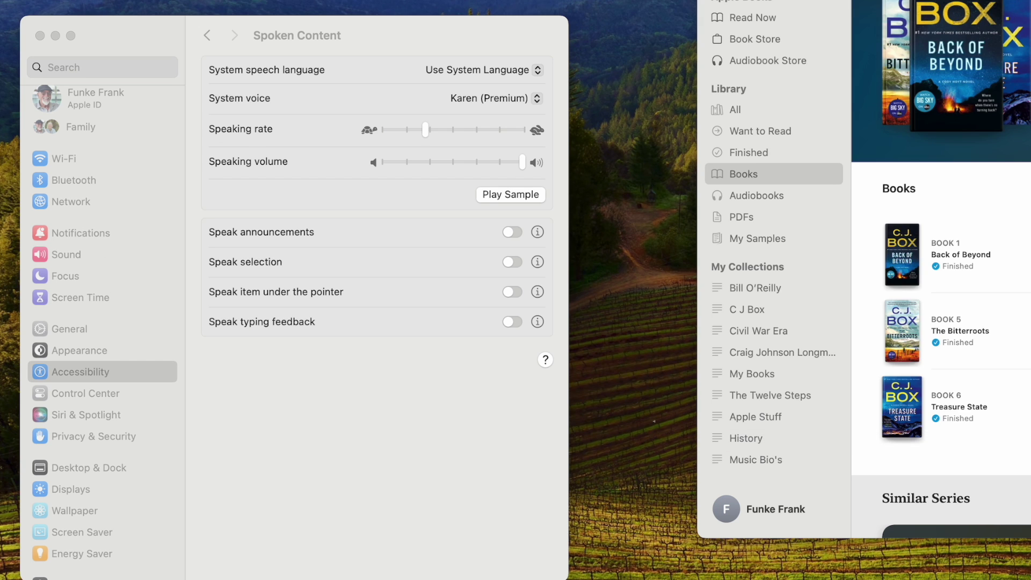
left_click(154, 176)
key("alt+super+h")
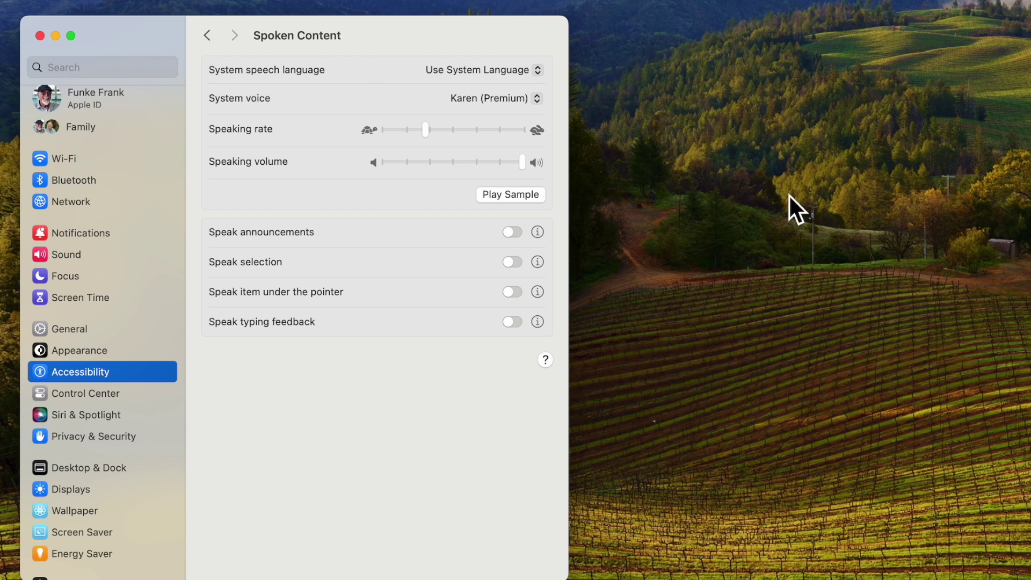
Open Accessibility's Siri settings with Type to Siri on, and summon the Type to Siri bar.
left_click(207, 36)
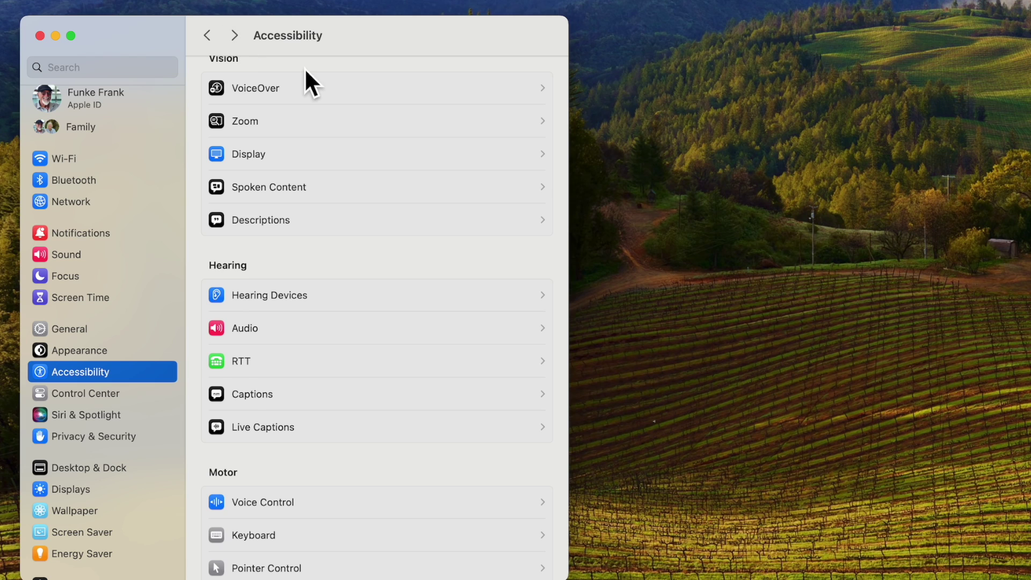
scroll(283, 503, "down", 5)
left_click(288, 489)
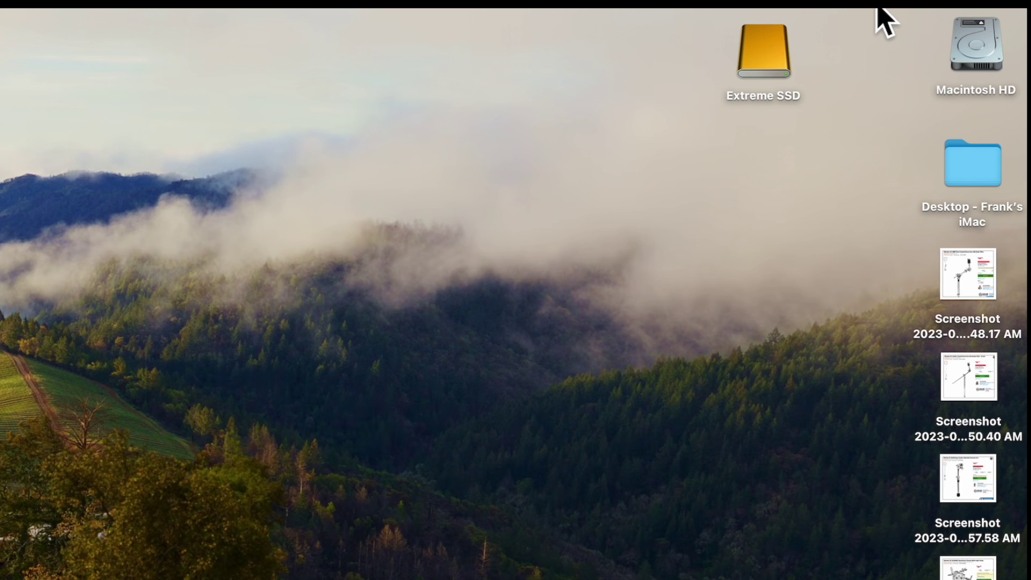
key("super")
key("super")
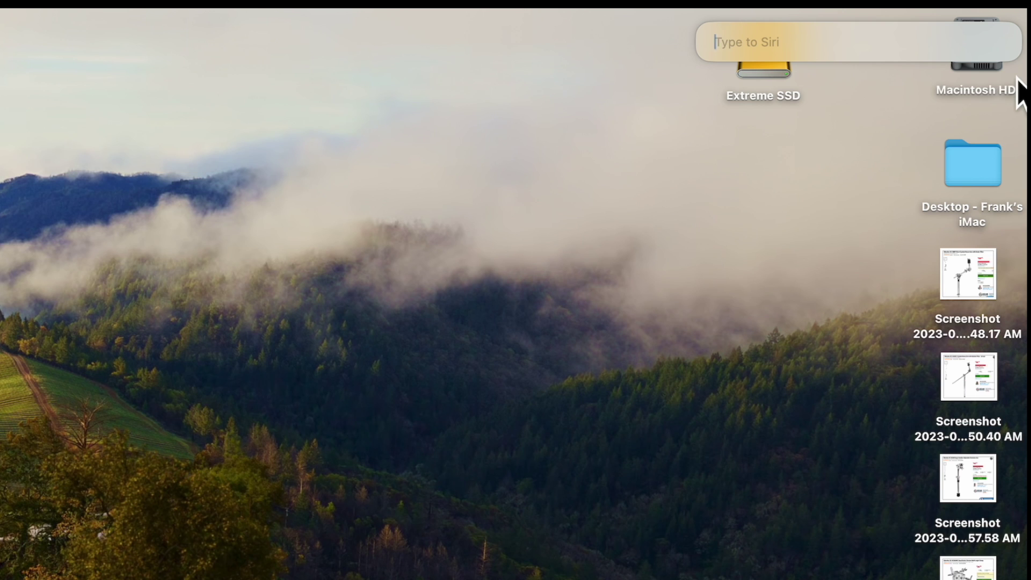
Type 'waht was the score of last nights football gme' to Siri, read the Eagles 21–17 Chiefs answer, then dismiss it.
type("wah")
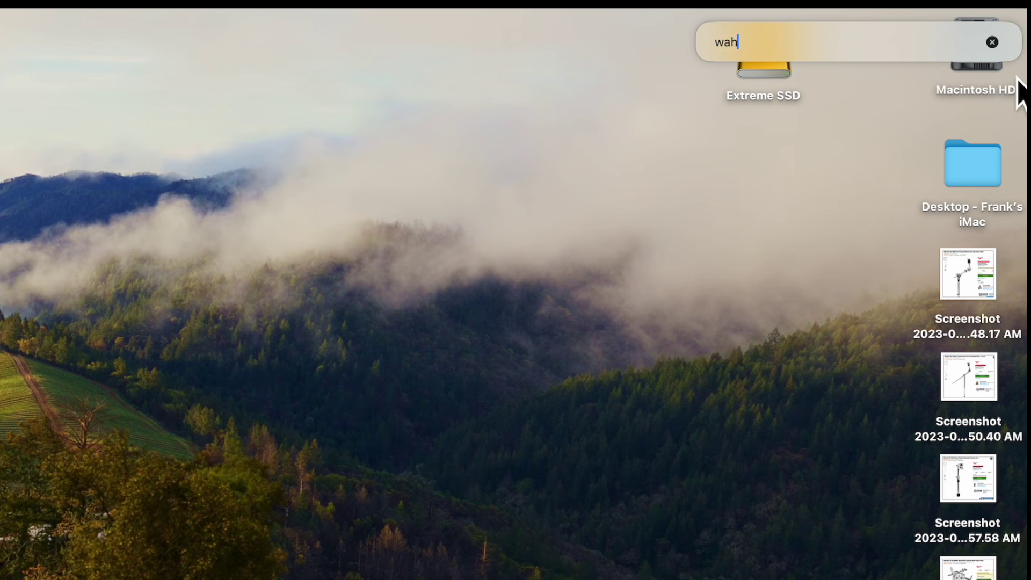
type("t was the score of last nights football gme")
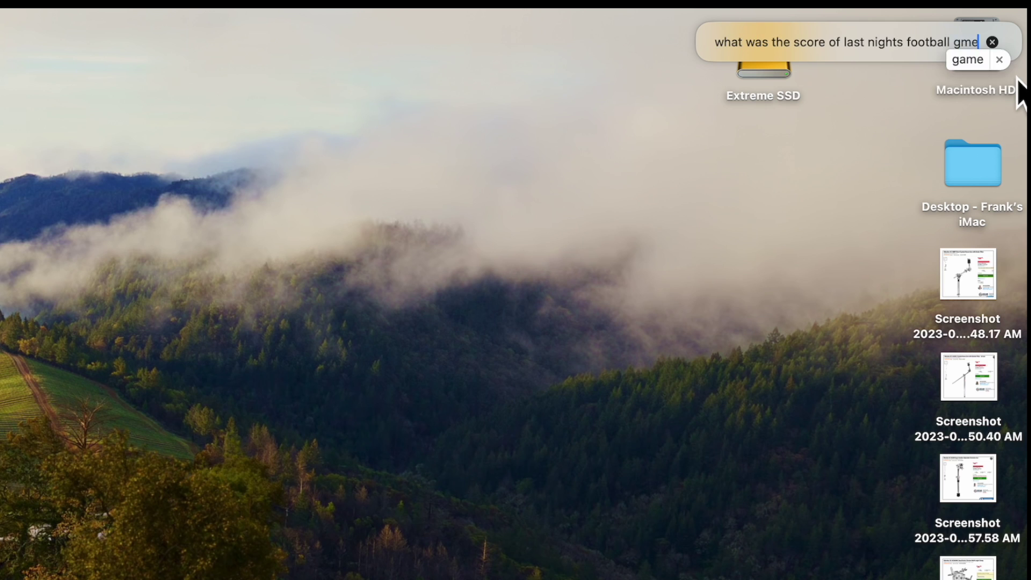
key("Return")
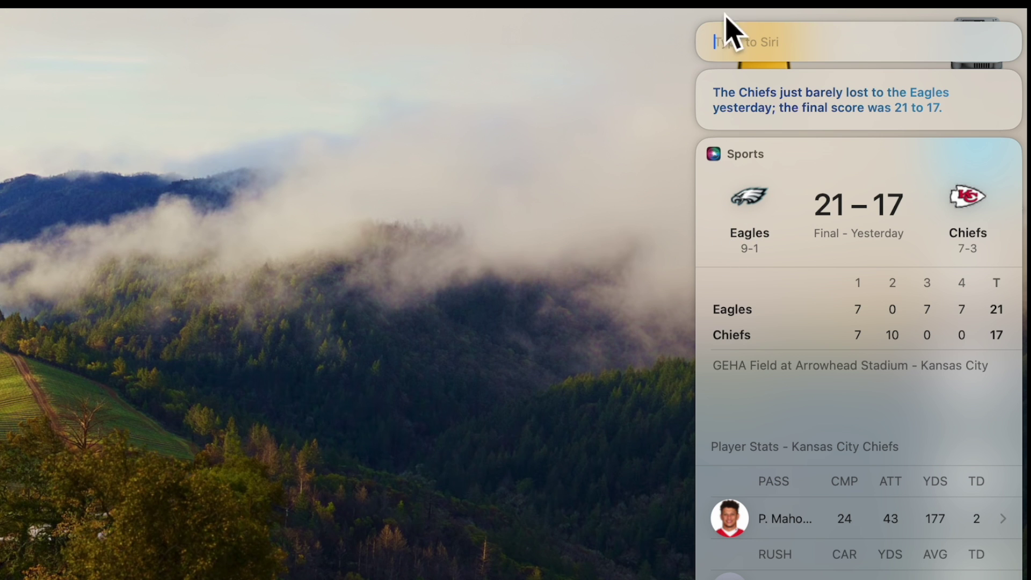
key("Escape")
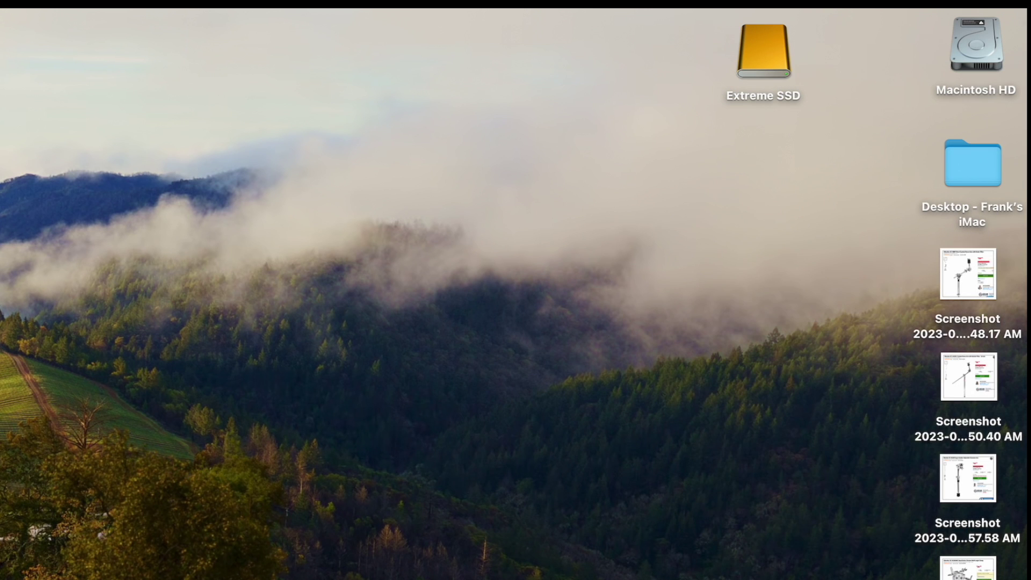